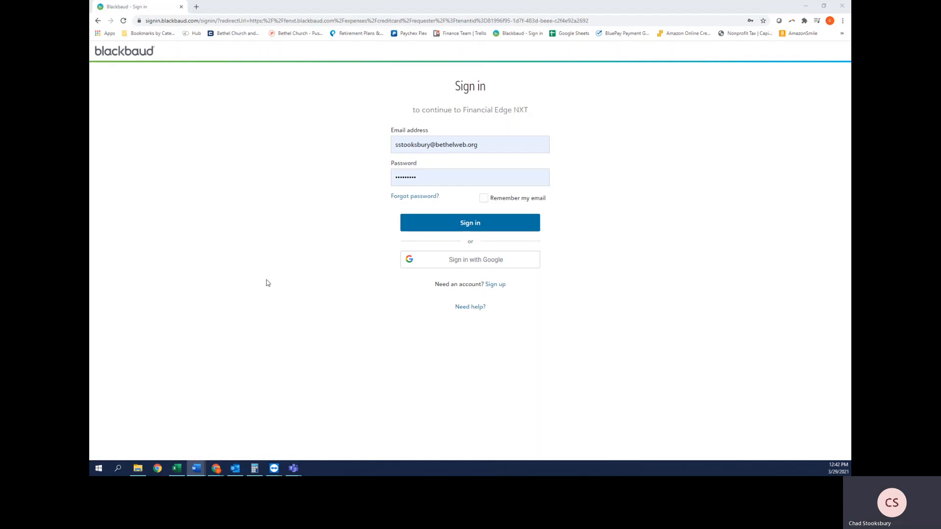
- Sign in to Financial Edge NXT with the prefilled credentials and open the expense management page
{"action": "left_click", "coordinate": [441, 227]}
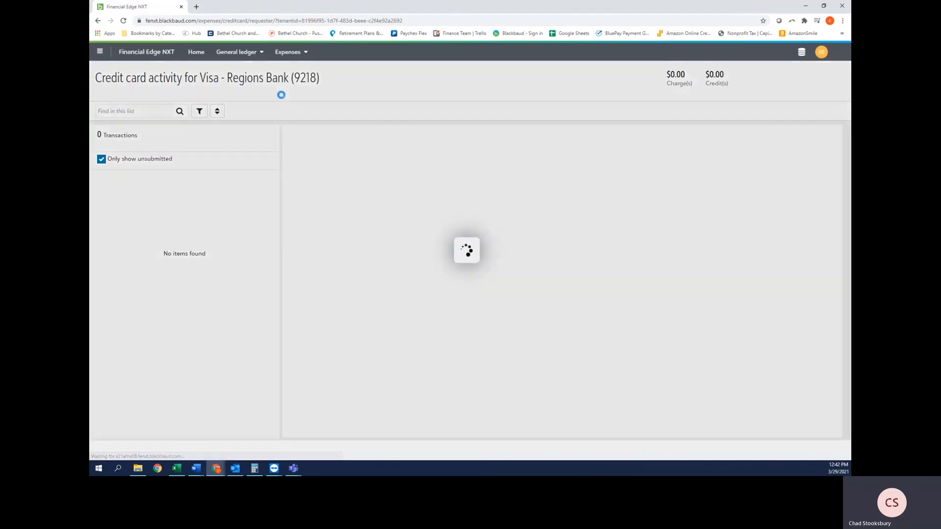
{"action": "left_click", "coordinate": [289, 52]}
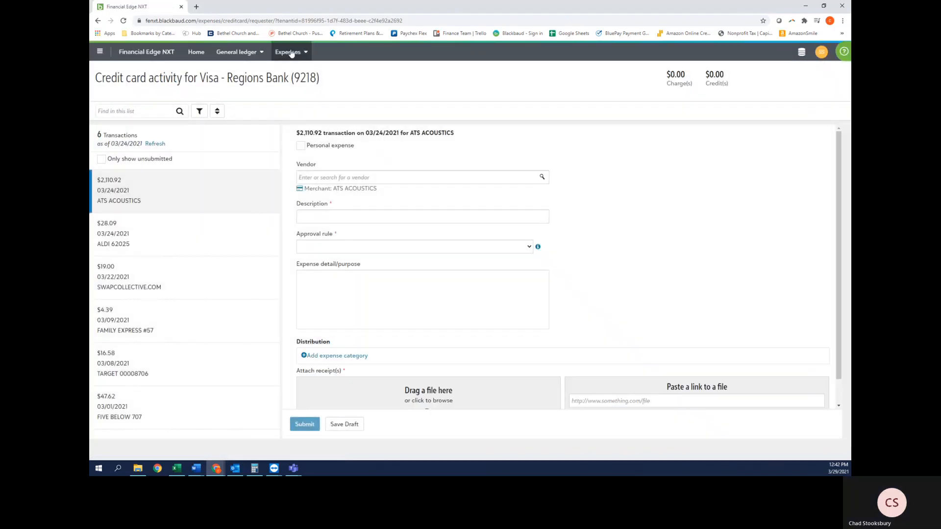
{"action": "left_click", "coordinate": [298, 74]}
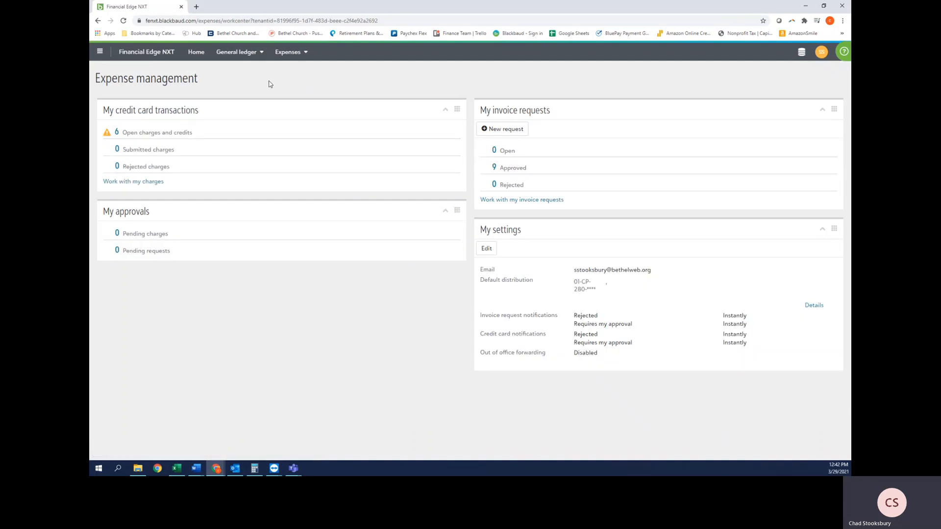
- Go to the Financial Edge NXT welcome page and reopen expense management from there
{"action": "left_click", "coordinate": [100, 53]}
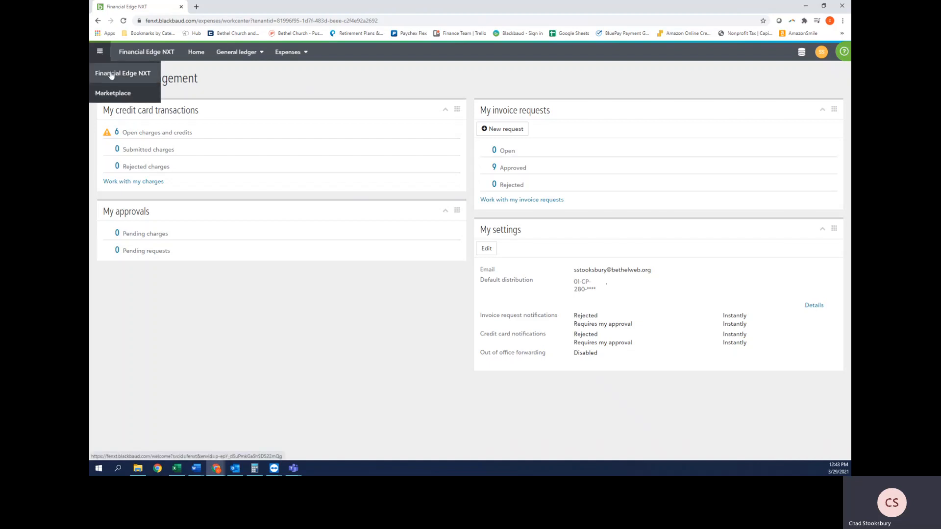
{"action": "left_click", "coordinate": [111, 74]}
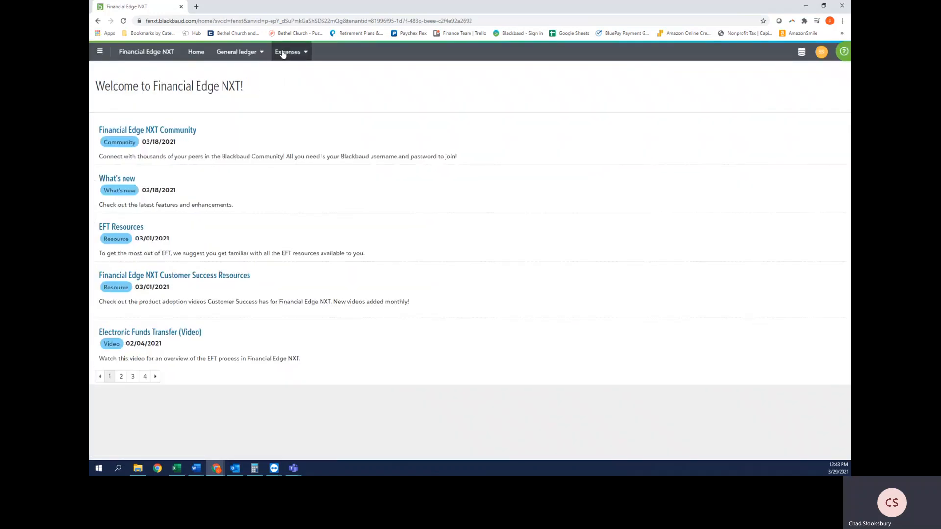
{"action": "left_click", "coordinate": [284, 52]}
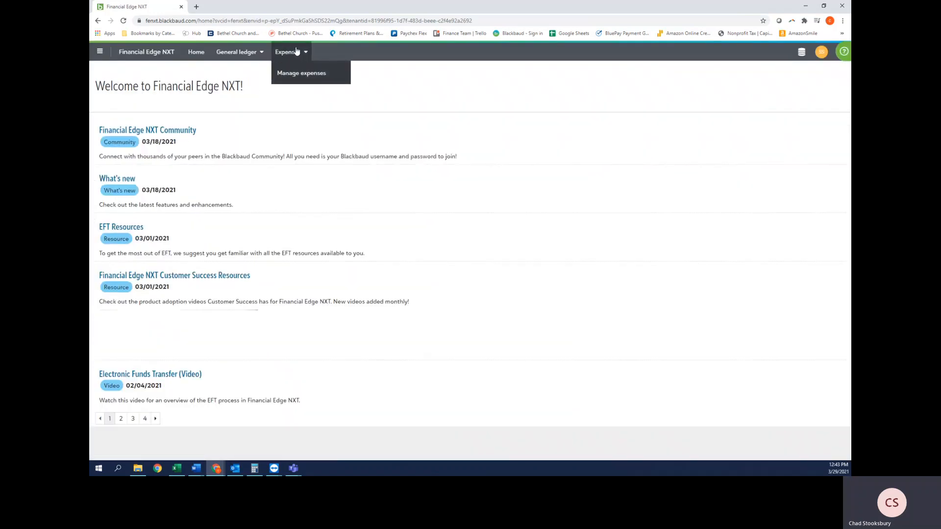
{"action": "left_click", "coordinate": [301, 73]}
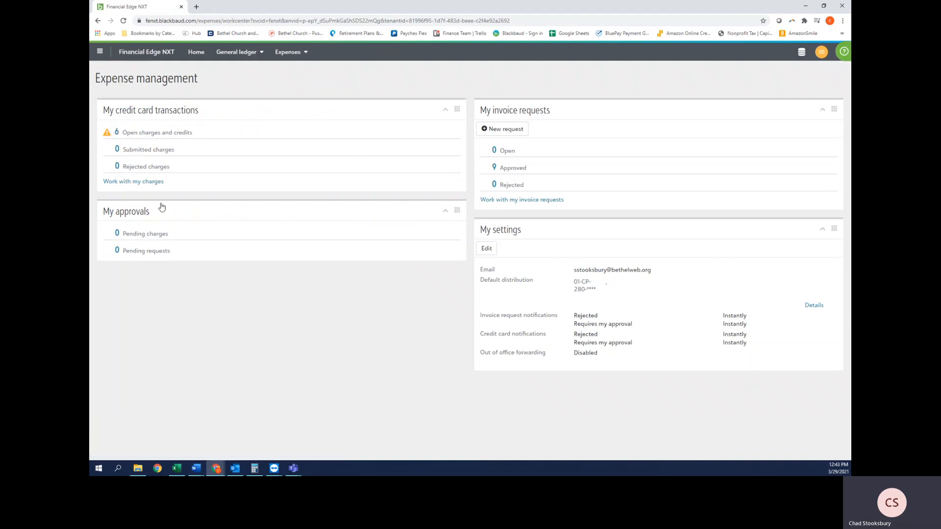
- Open the list of open credit card charges and credits and sort it by date, oldest first
{"action": "left_click", "coordinate": [117, 134]}
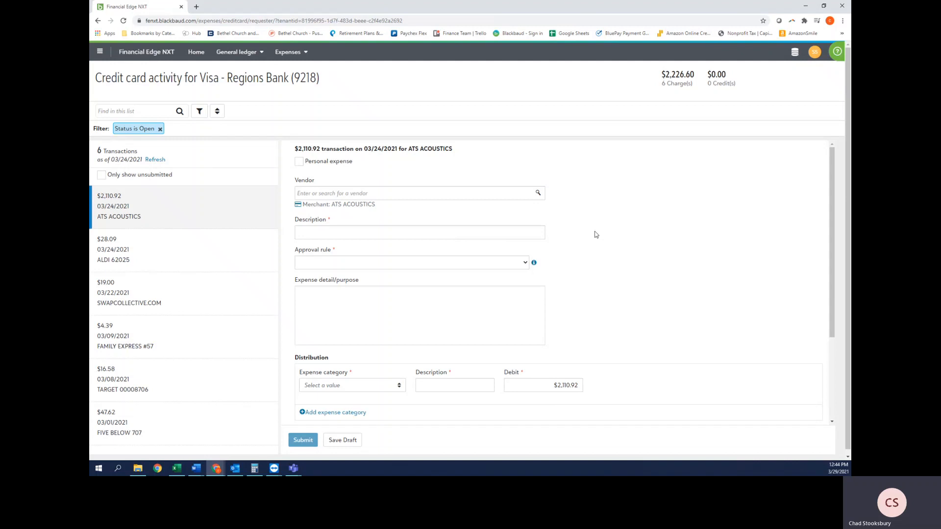
{"action": "left_click", "coordinate": [217, 111]}
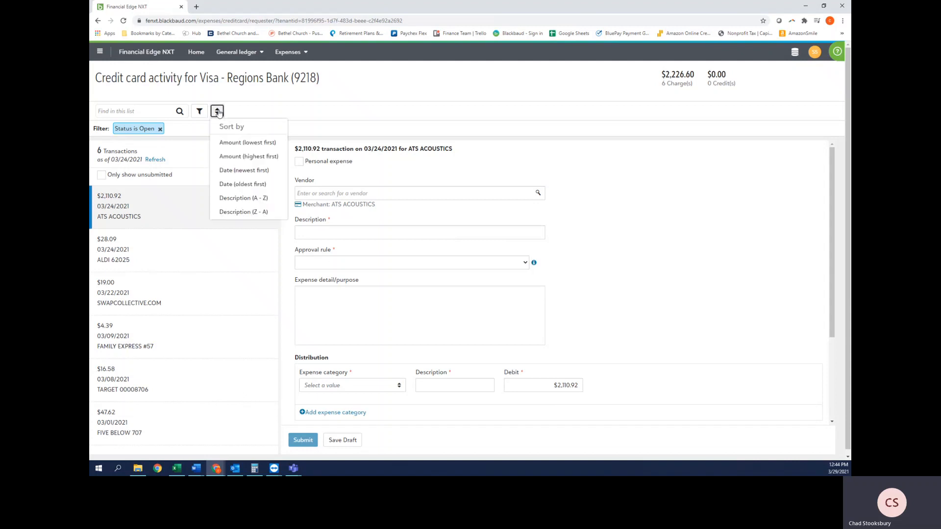
{"action": "left_click", "coordinate": [243, 184]}
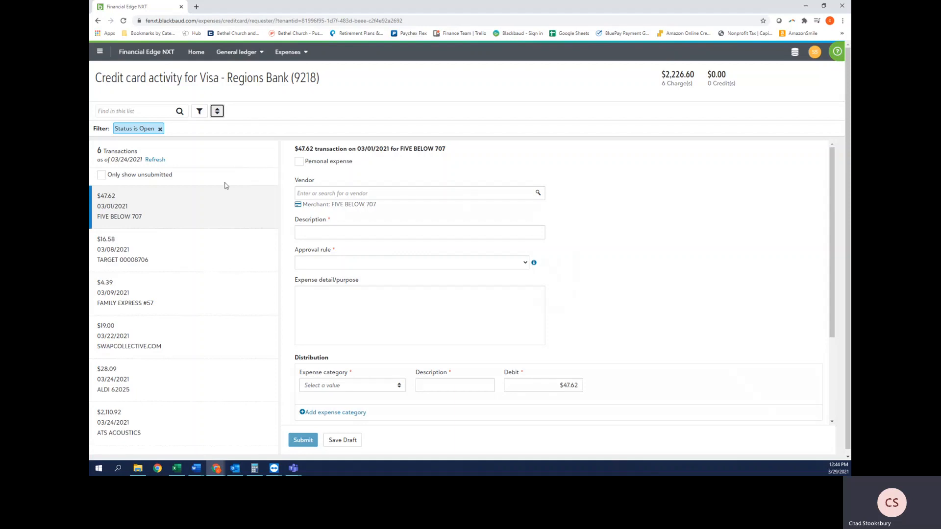
- Set the vendor of the FIVE BELOW 707 transaction to Regions Bank Credit Card
{"action": "left_click", "coordinate": [353, 193]}
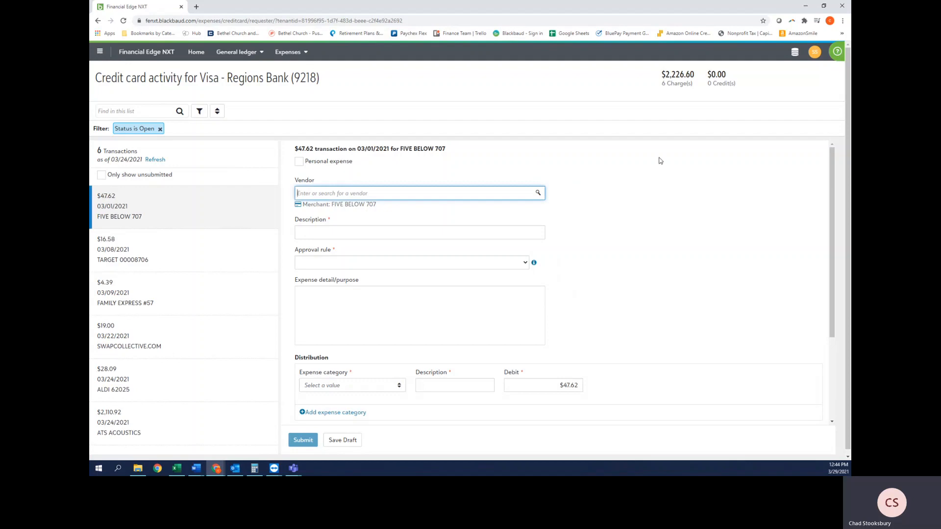
{"action": "type", "text": "regins"}
{"action": "key", "text": "BackSpace"}
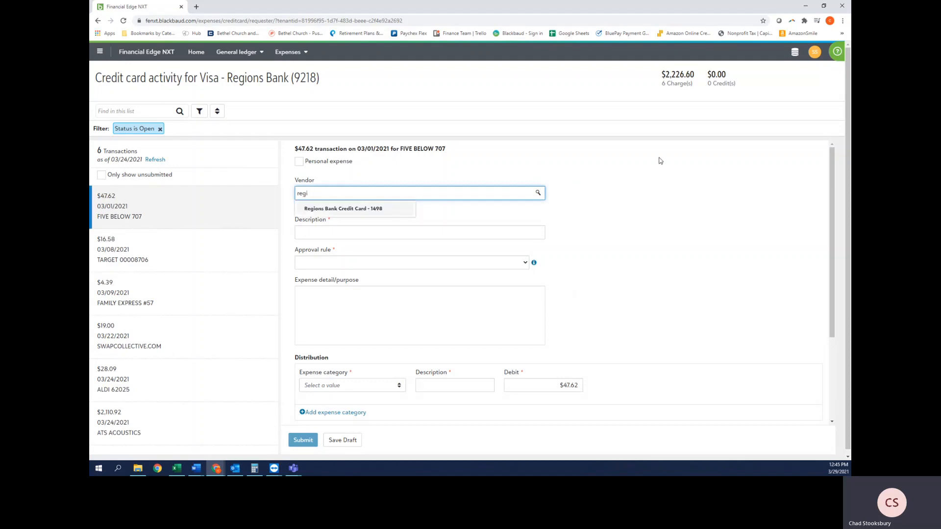
{"action": "left_click", "coordinate": [359, 209]}
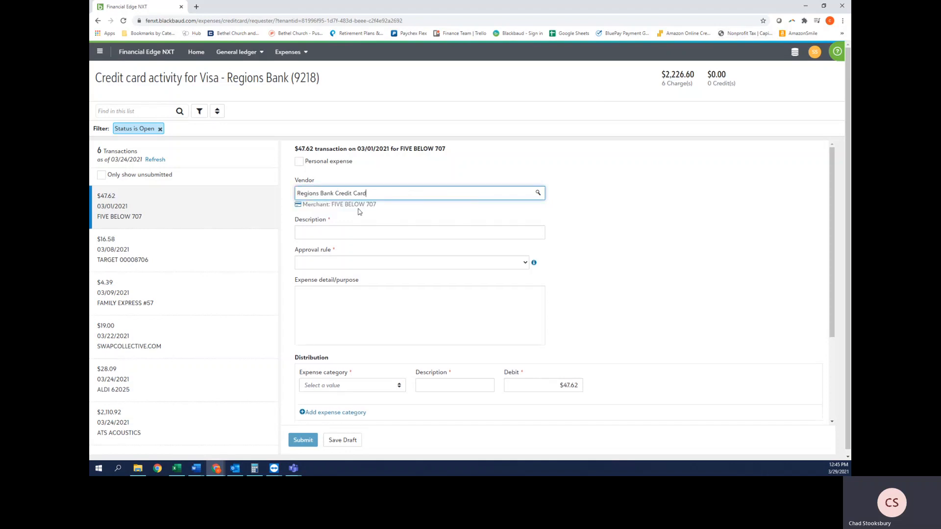
- Describe the transaction as "Supplies and food for Verge Night" and assign the only available CC approval rule
{"action": "left_click", "coordinate": [350, 235]}
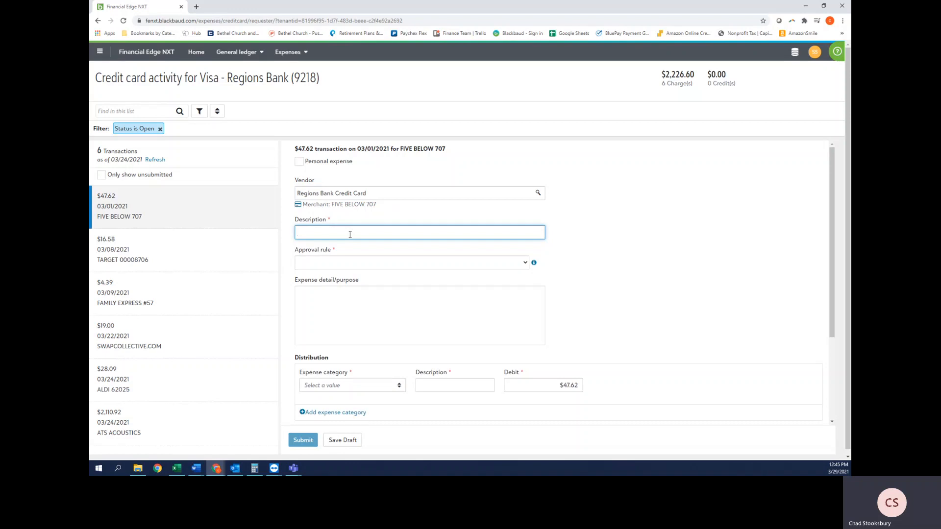
{"action": "type", "text": "Supplies ad"}
{"action": "key", "text": "BackSpace"}
{"action": "type", "text": "nd food for Verge Night"}
{"action": "left_click", "coordinate": [422, 263]}
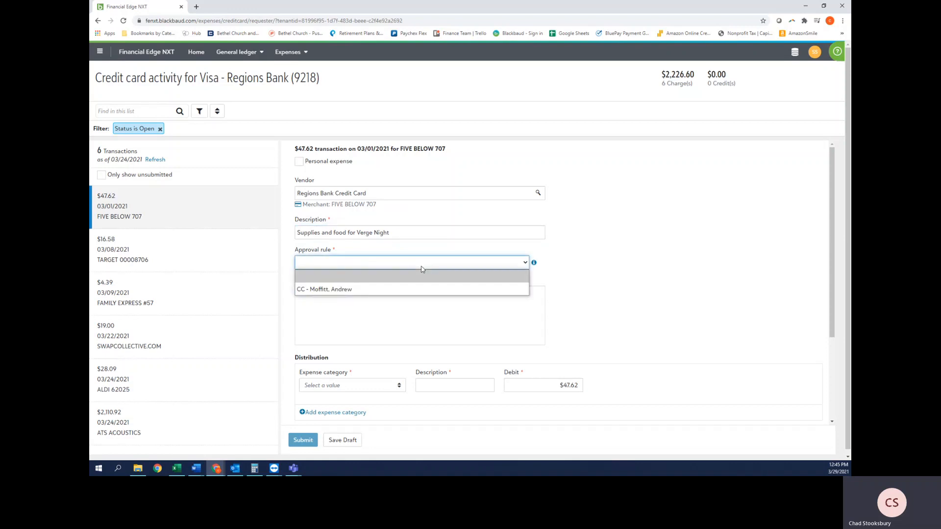
{"action": "left_click", "coordinate": [395, 289]}
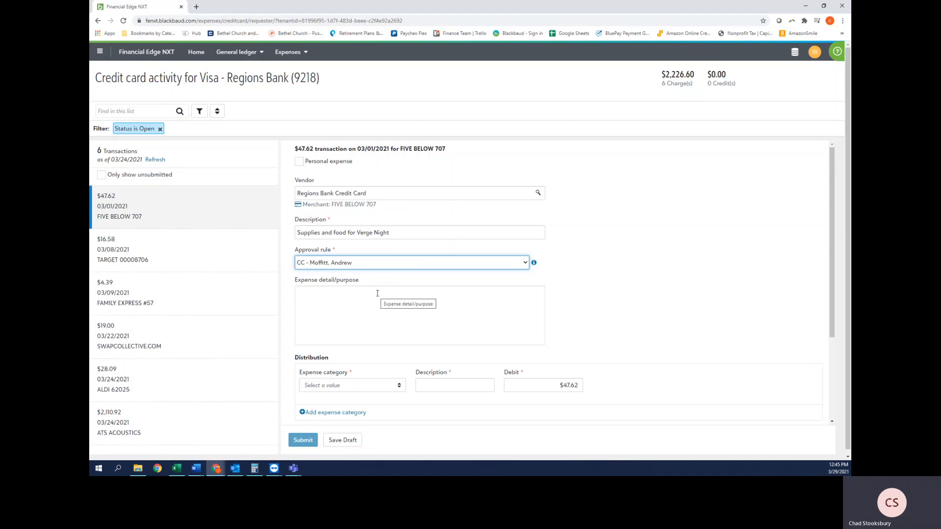
- Set the distribution's expense category to Use Distribution
{"action": "left_click", "coordinate": [378, 293]}
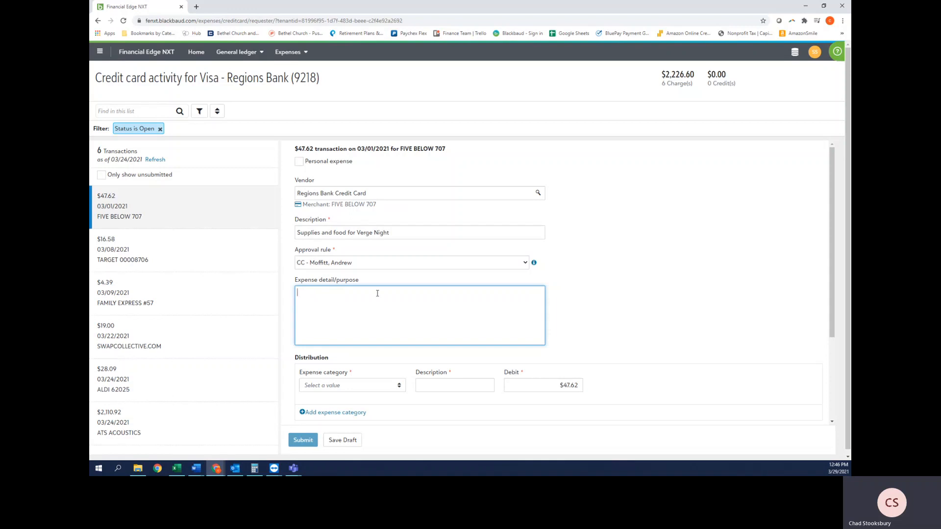
{"action": "scroll", "coordinate": [377, 293], "scroll_direction": "down", "scroll_amount": 3}
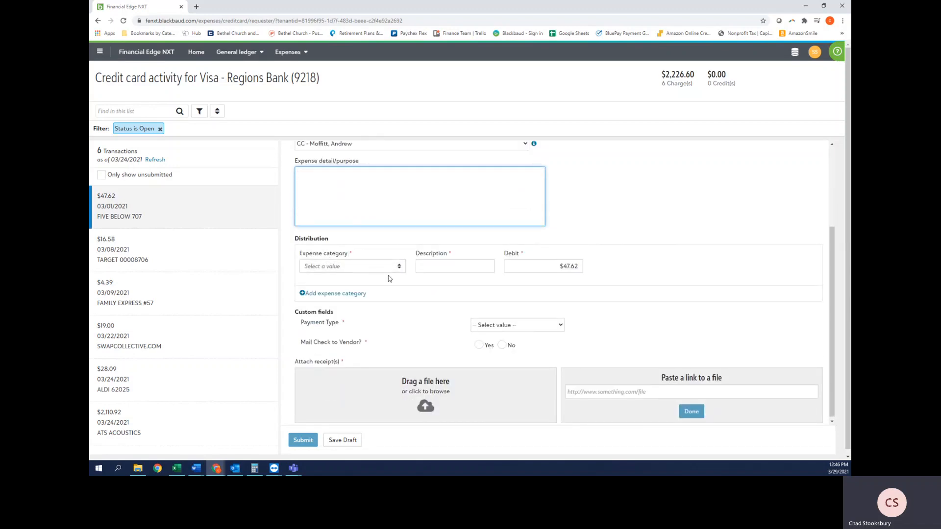
{"action": "left_click", "coordinate": [357, 267]}
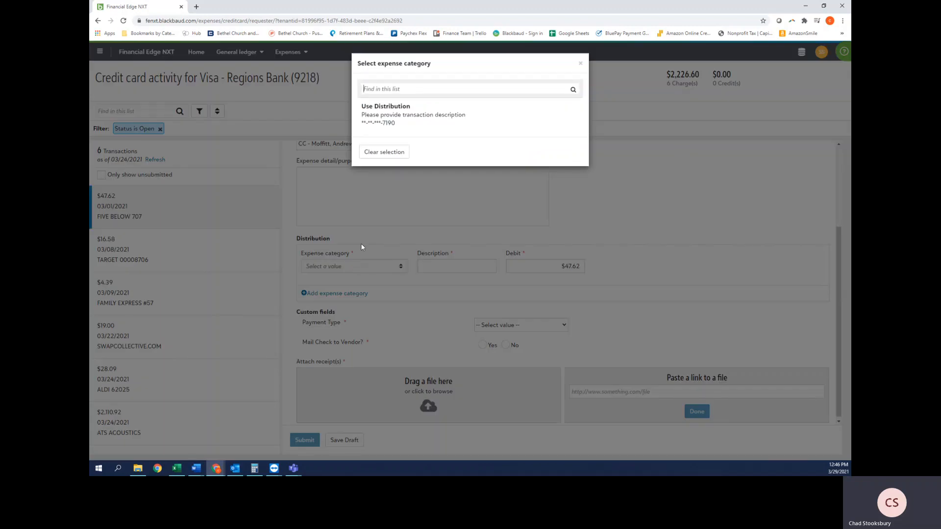
{"action": "left_click", "coordinate": [395, 112]}
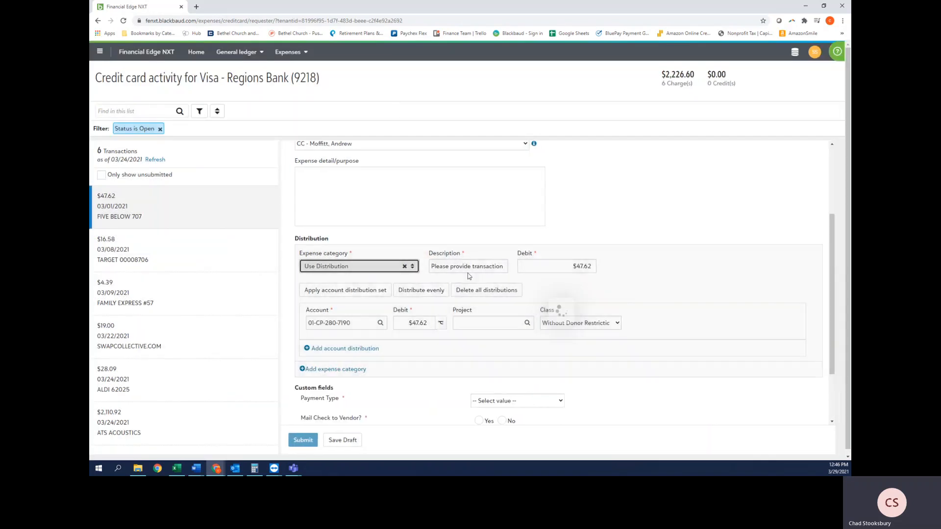
- Replace the distribution's placeholder description with a copy of the transaction description, "Supplies and food for Verge Night"
{"action": "left_click_drag", "start_coordinate": [431, 266], "coordinate": [556, 263]}
{"action": "key", "text": "BackSpace"}
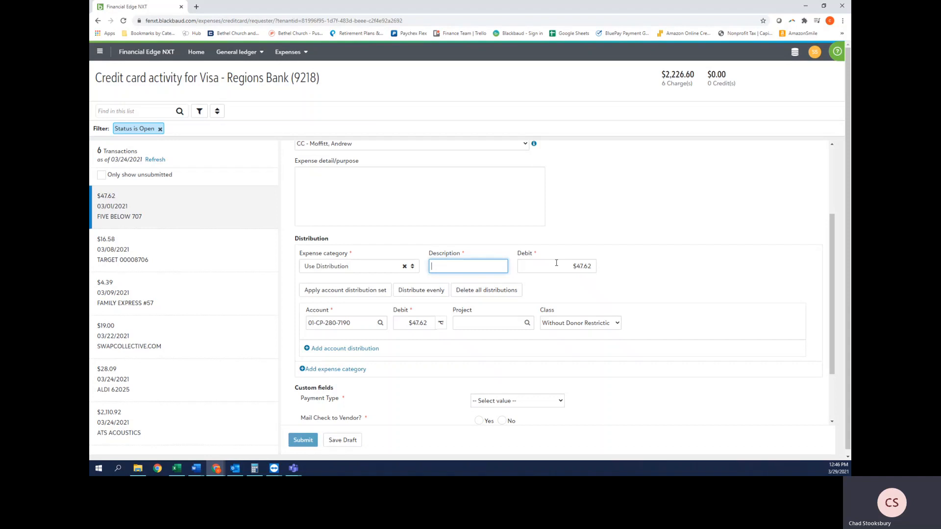
{"action": "scroll", "coordinate": [474, 304], "scroll_direction": "up", "scroll_amount": 2}
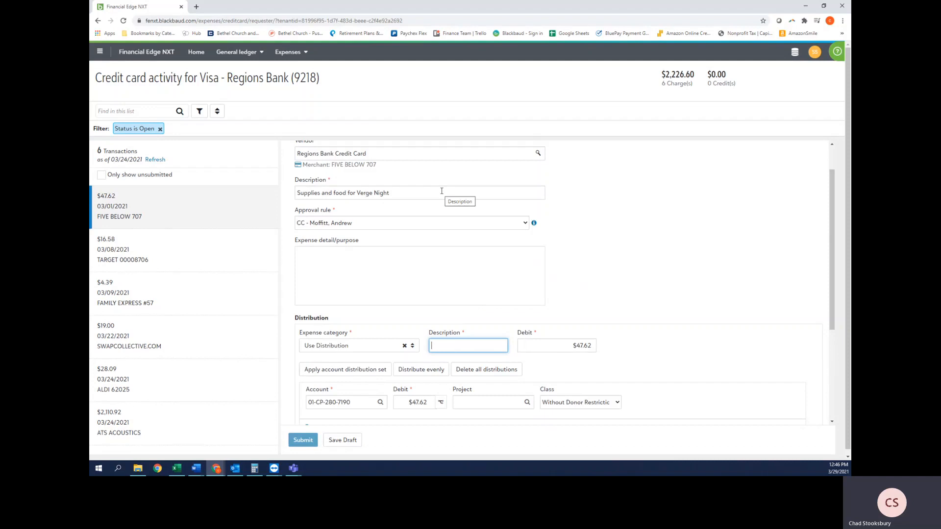
{"action": "left_click_drag", "start_coordinate": [442, 191], "coordinate": [164, 191]}
{"action": "key", "text": "ctrl+c"}
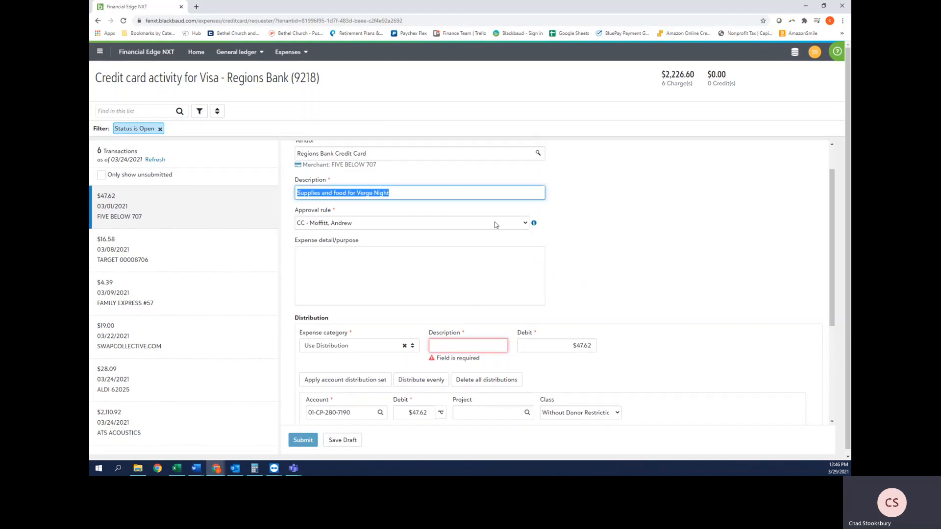
{"action": "left_click", "coordinate": [460, 350]}
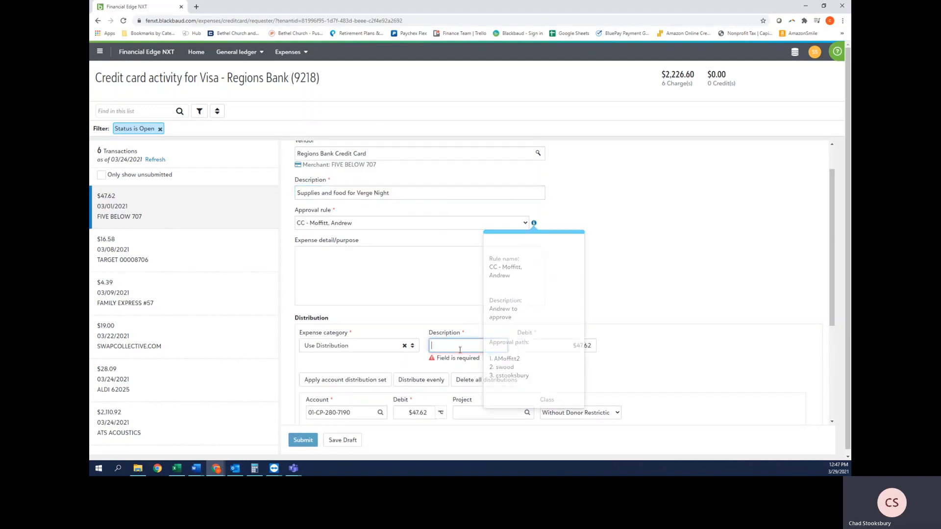
{"action": "key", "text": "ctrl+v"}
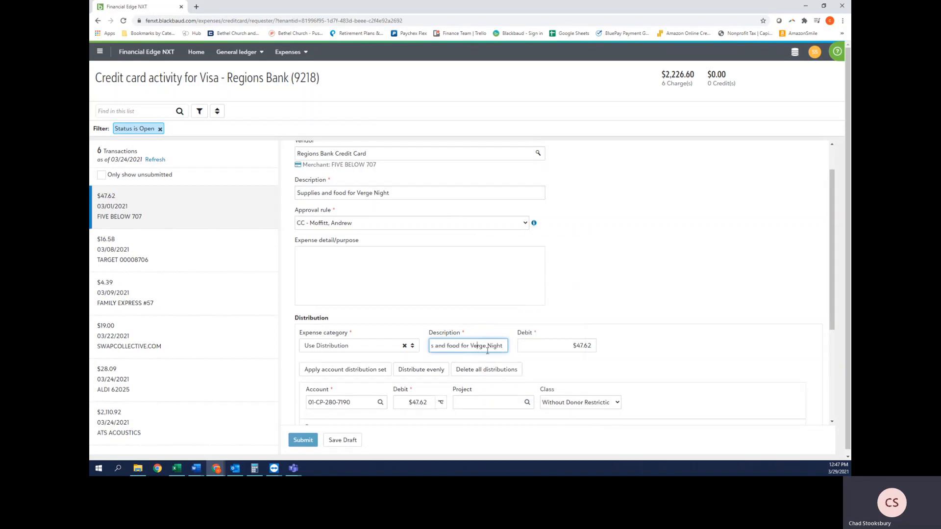
- Search the distribution accounts for "student ministry supplies" and choose 01-CP-280-7190, Student Ministry Supplies & Consumables
{"action": "scroll", "coordinate": [441, 356], "scroll_direction": "down", "scroll_amount": 1}
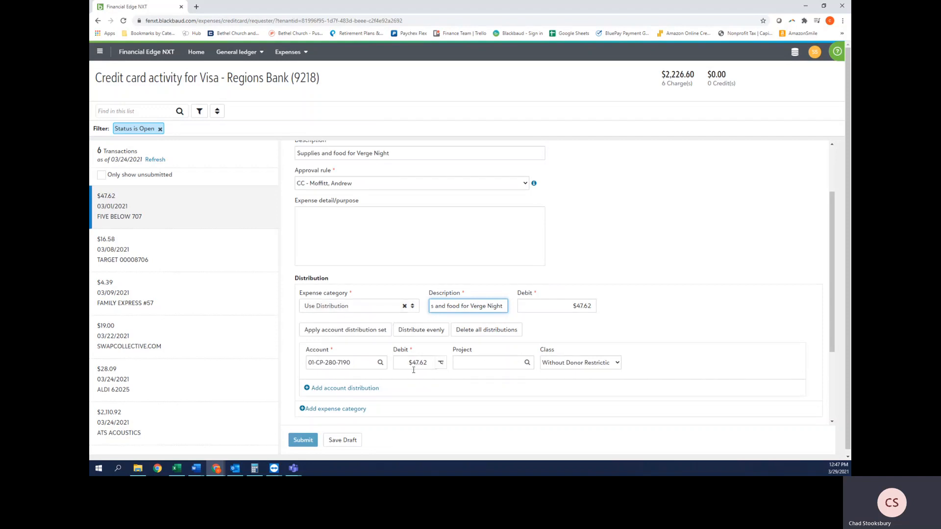
{"action": "left_click", "coordinate": [361, 363]}
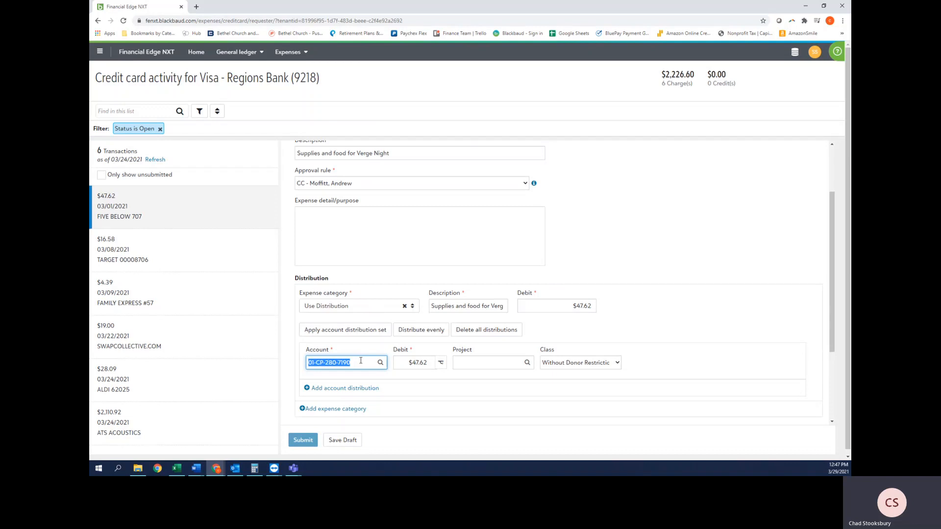
{"action": "type", "text": "student"}
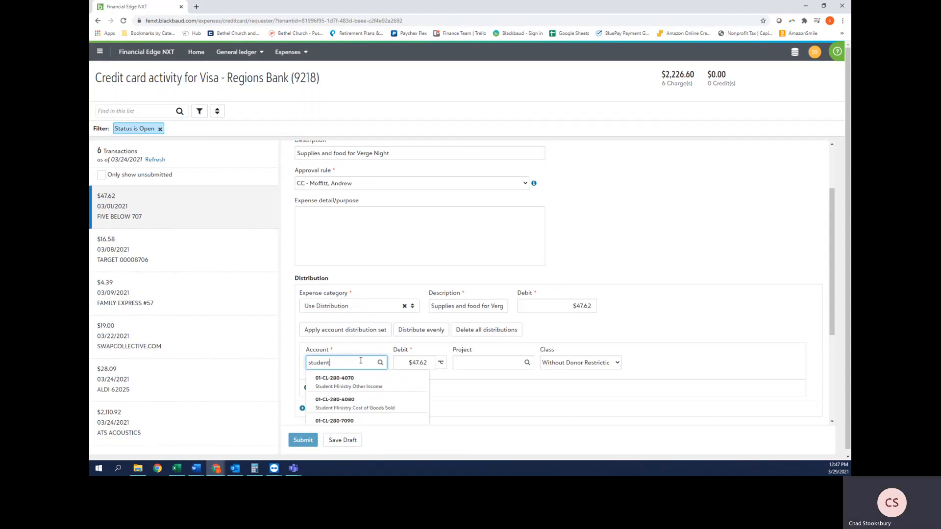
{"action": "type", "text": " ministry supplies"}
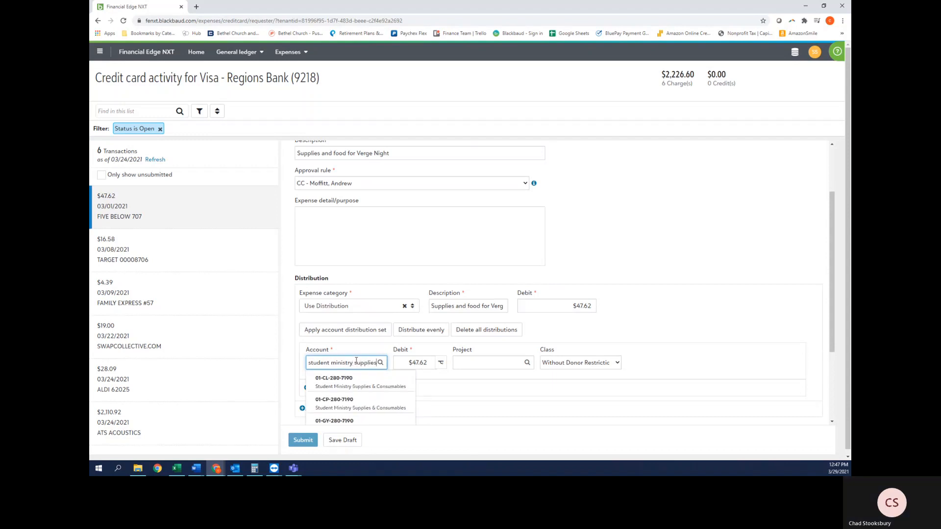
{"action": "left_click", "coordinate": [332, 407]}
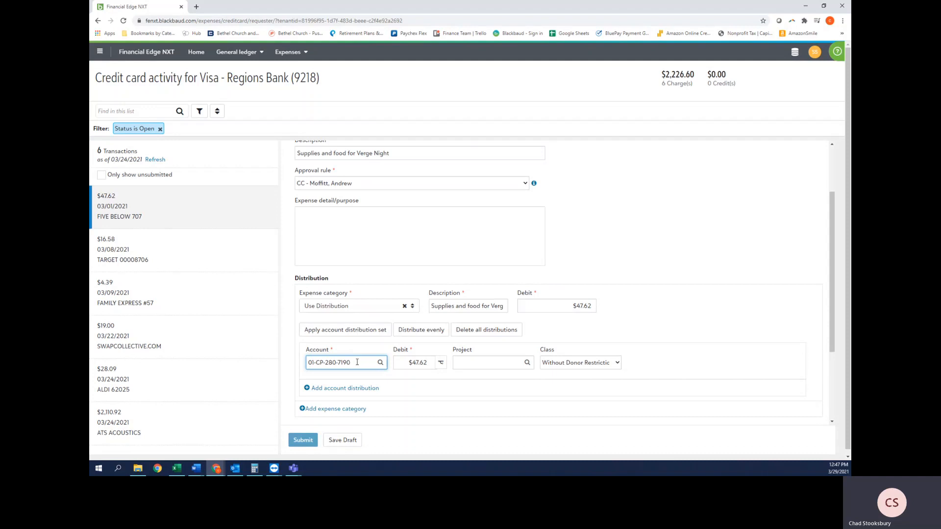
- Look up distribution accounts by the code 7190 and by the prefix CL
{"action": "left_click_drag", "start_coordinate": [358, 362], "coordinate": [252, 368]}
{"action": "type", "text": "7190"}
{"action": "scroll", "coordinate": [374, 369], "scroll_direction": "down", "scroll_amount": 1}
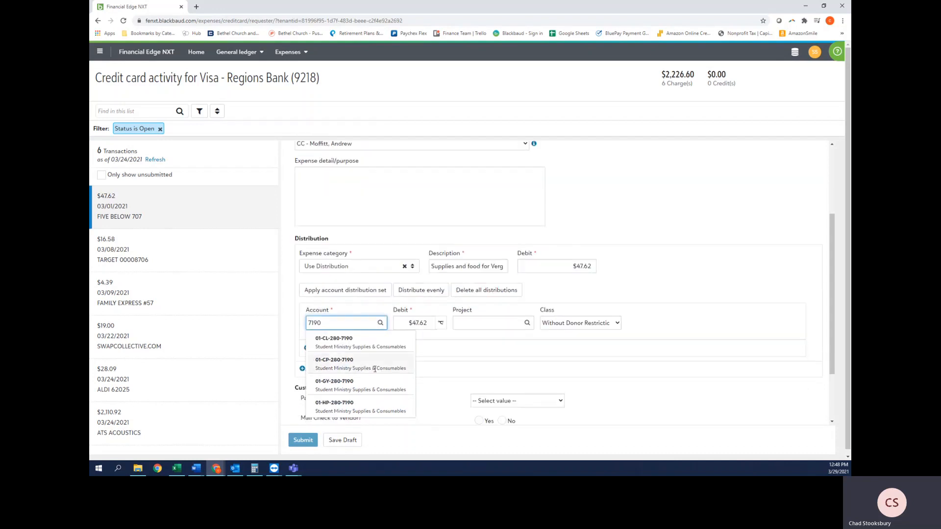
{"action": "scroll", "coordinate": [375, 369], "scroll_direction": "down", "scroll_amount": 1}
{"action": "left_click_drag", "start_coordinate": [348, 283], "coordinate": [266, 285]}
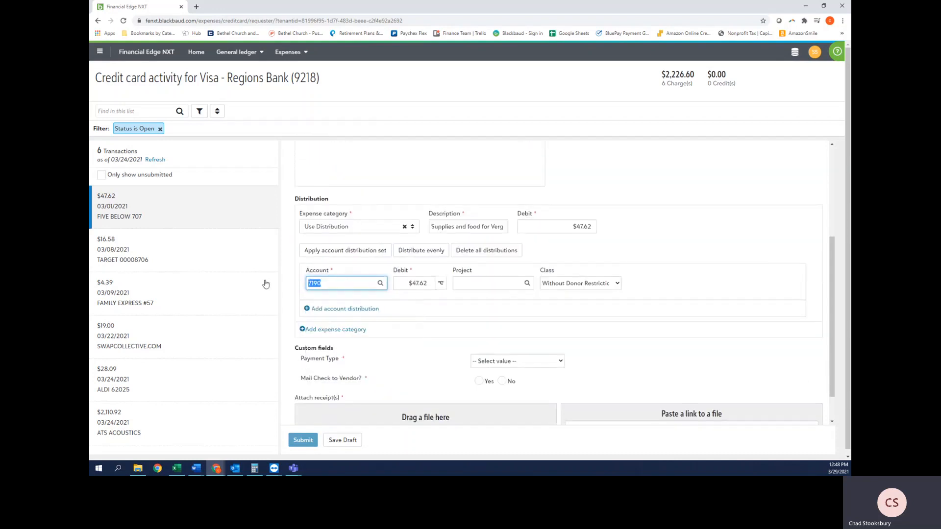
{"action": "type", "text": "CL"}
{"action": "scroll", "coordinate": [352, 298], "scroll_direction": "down", "scroll_amount": 1}
{"action": "scroll", "coordinate": [353, 298], "scroll_direction": "down", "scroll_amount": 1}
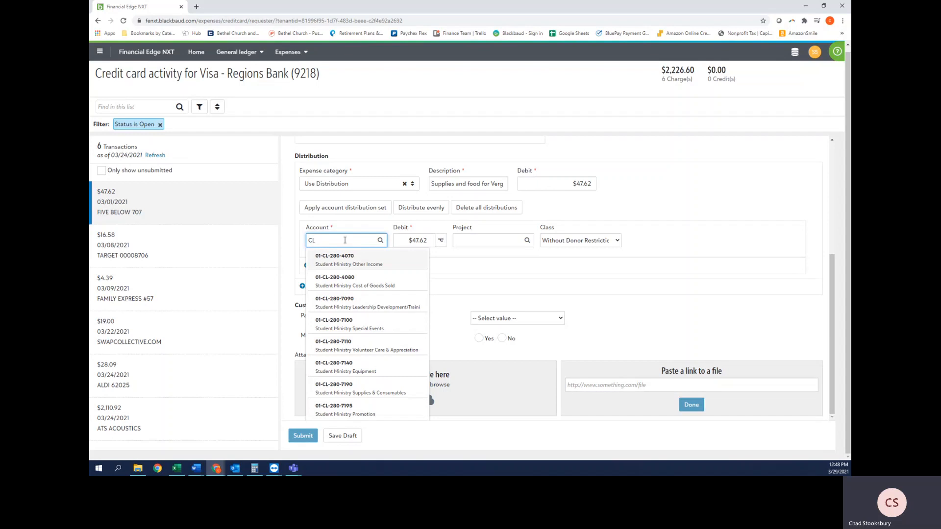
- Replace the account lookup text with "student ministry supplie" and choose 01-CP-280-7190, Student Ministry Supplies & Consumables
{"action": "key", "text": "BackSpace"}
{"action": "key", "text": "BackSpace"}
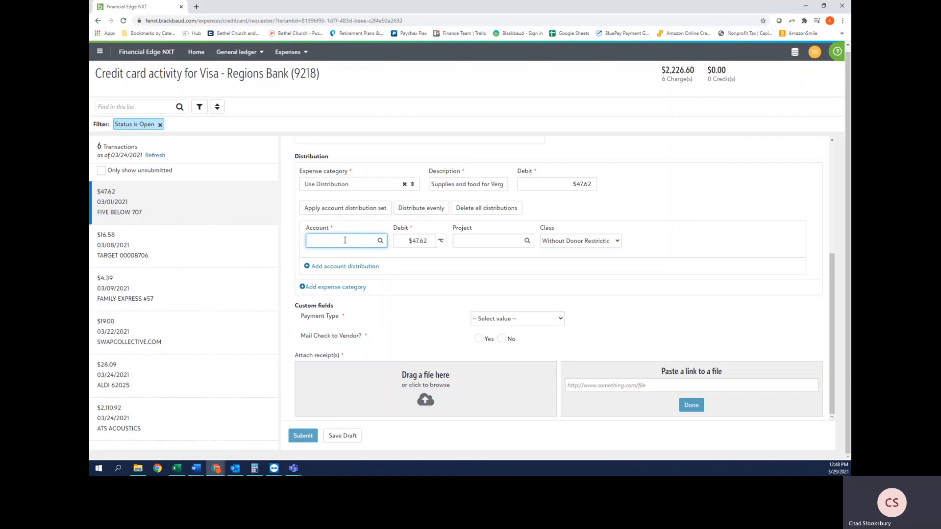
{"action": "type", "text": "student ministry supplie"}
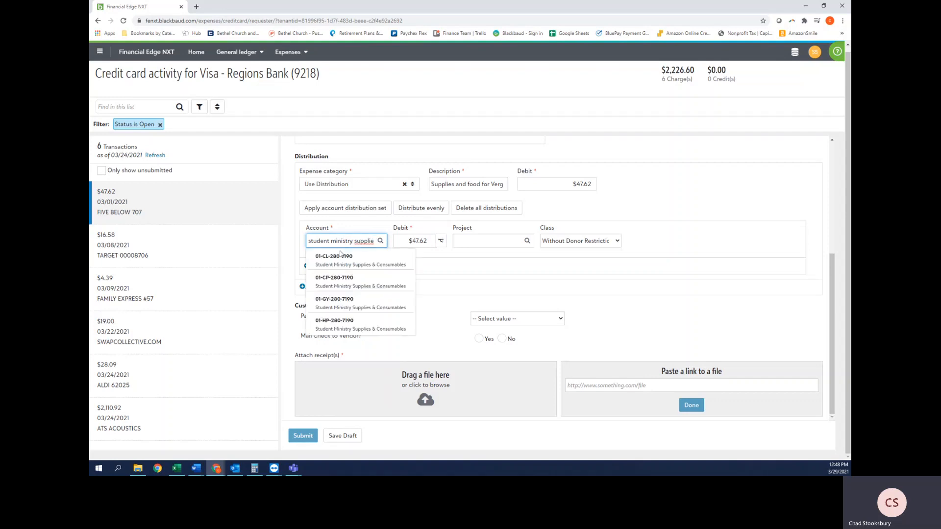
{"action": "left_click", "coordinate": [351, 283]}
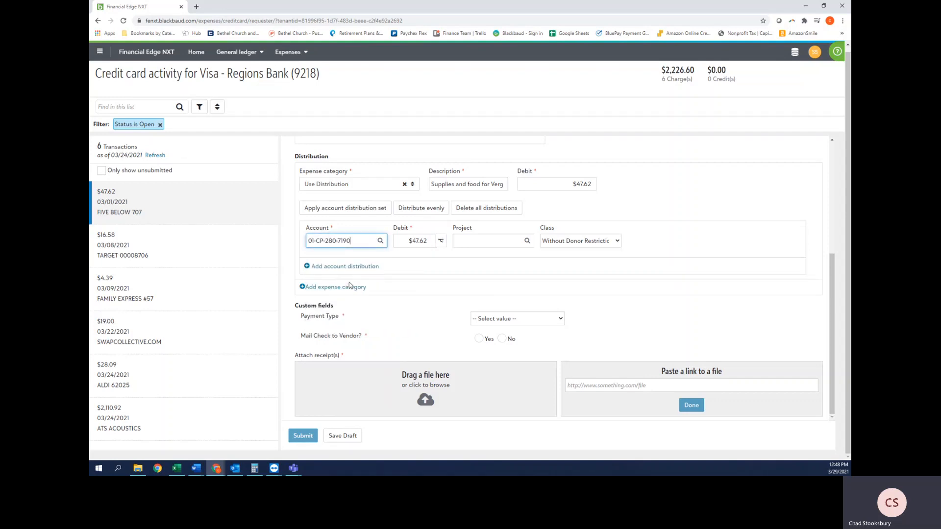
- Search the distribution line's project for "gener" and choose 000-0000, General/Default
{"action": "left_click", "coordinate": [486, 244]}
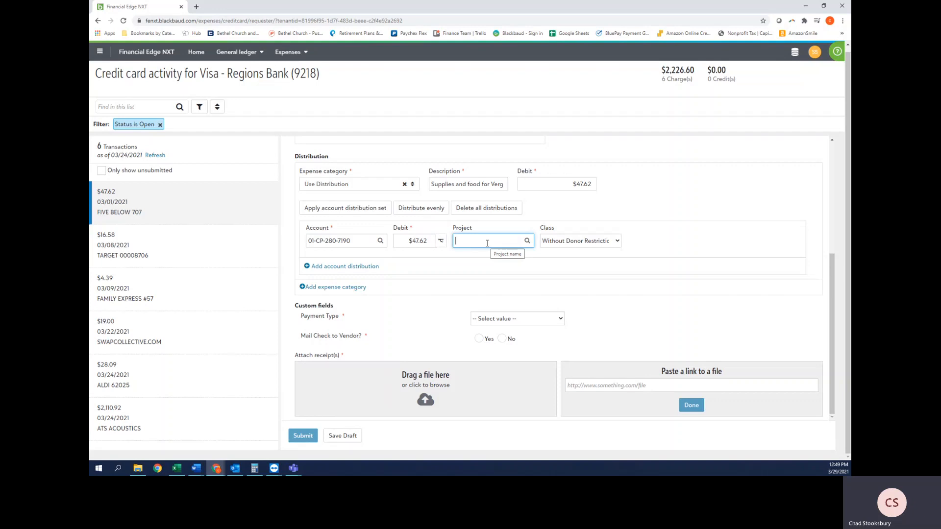
{"action": "type", "text": "gener"}
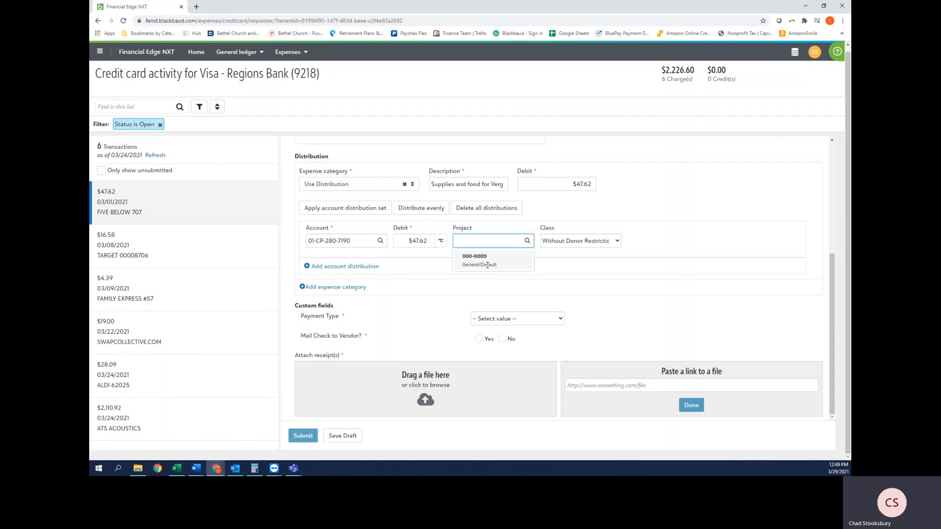
{"action": "left_click", "coordinate": [487, 262]}
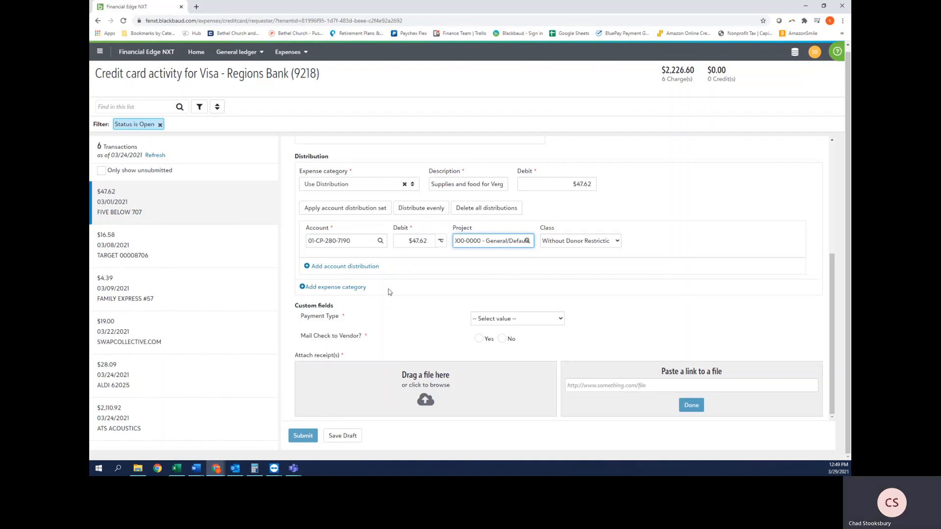
- Add and remove a second expense category set to Use Distribution, and add and remove a second account distribution line
{"action": "left_click", "coordinate": [339, 289]}
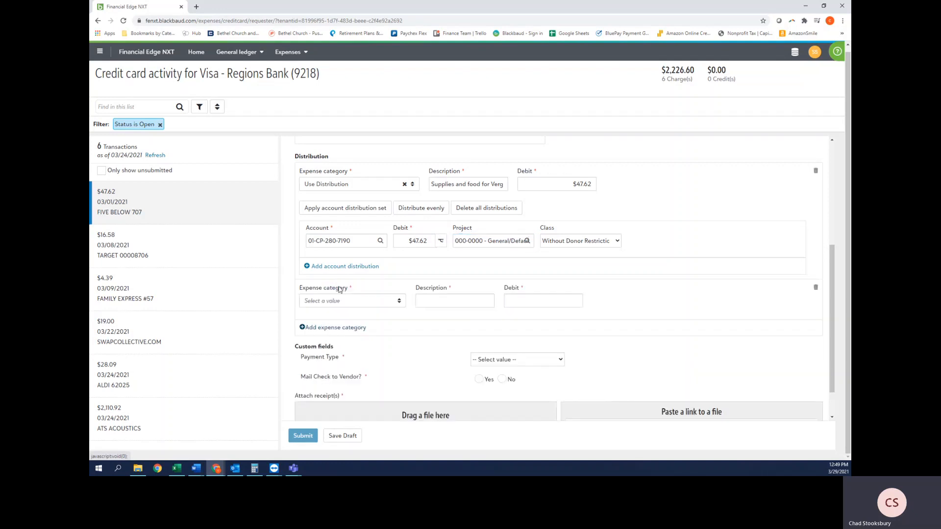
{"action": "left_click", "coordinate": [458, 300]}
{"action": "left_click", "coordinate": [374, 301]}
{"action": "left_click", "coordinate": [421, 120]}
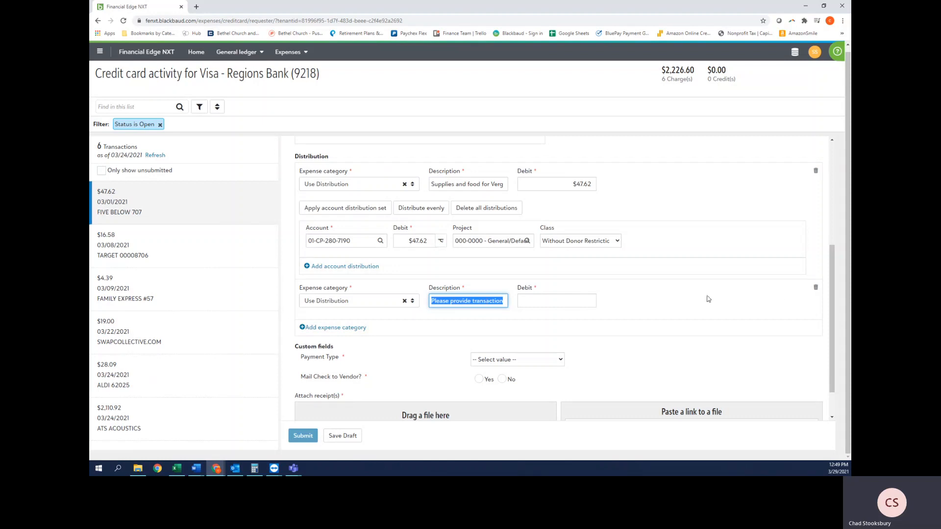
{"action": "left_click", "coordinate": [816, 289]}
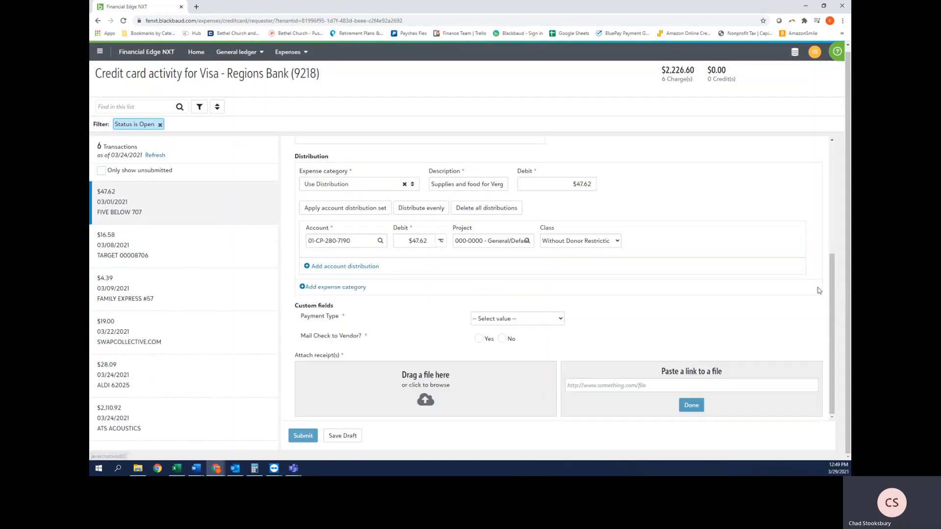
{"action": "left_click", "coordinate": [360, 266]}
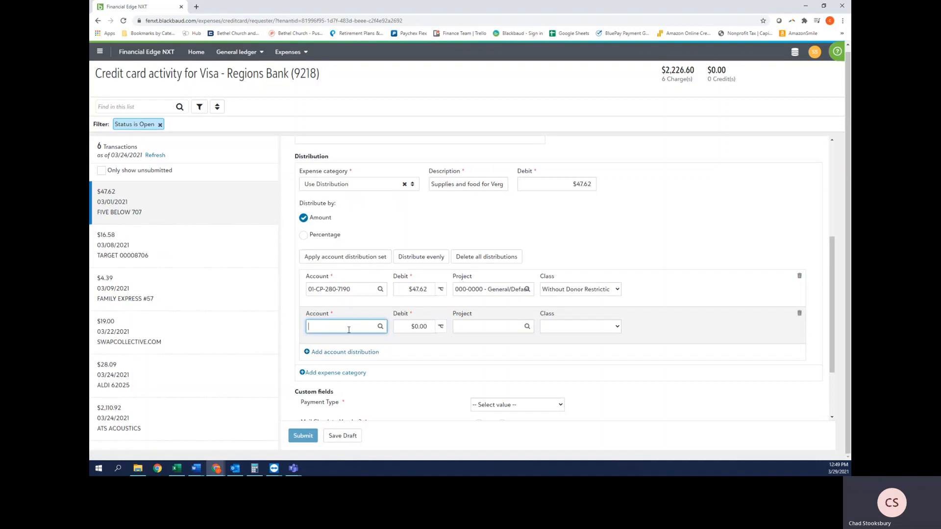
{"action": "left_click", "coordinate": [799, 314]}
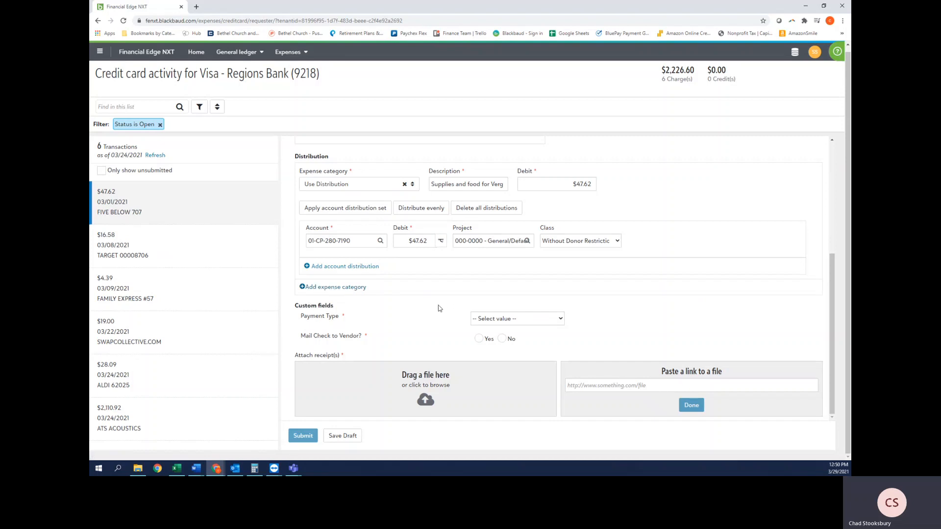
- Set the payment type to Payment Type Not Applicable and answer No to mailing a check to the vendor
{"action": "left_click", "coordinate": [512, 319]}
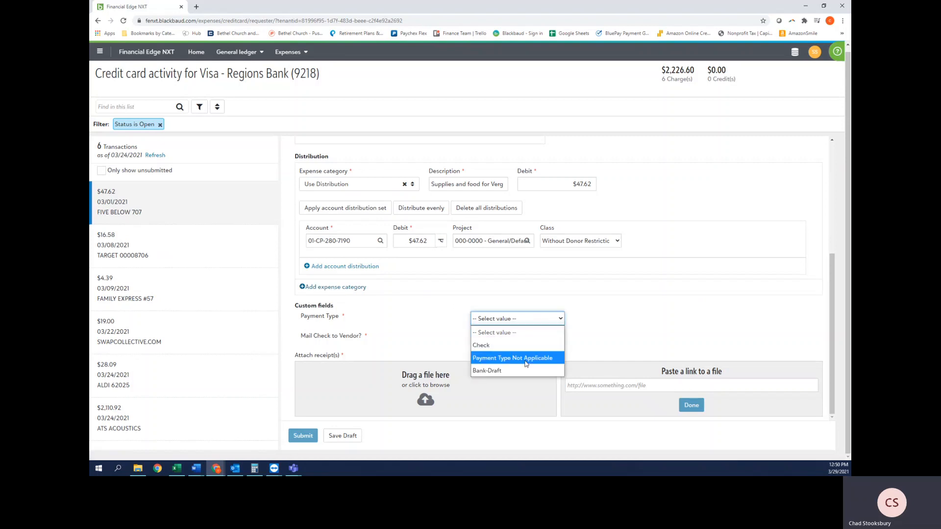
{"action": "left_click", "coordinate": [527, 361]}
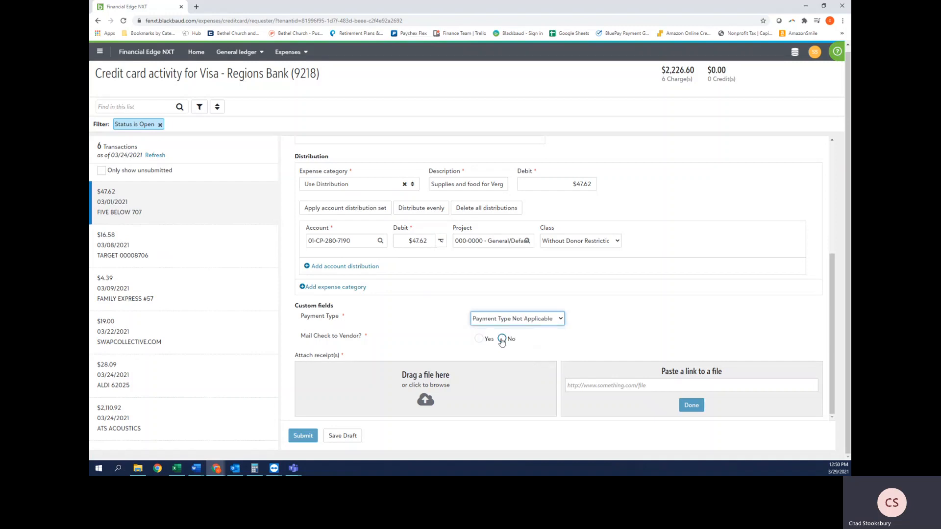
{"action": "left_click", "coordinate": [502, 340]}
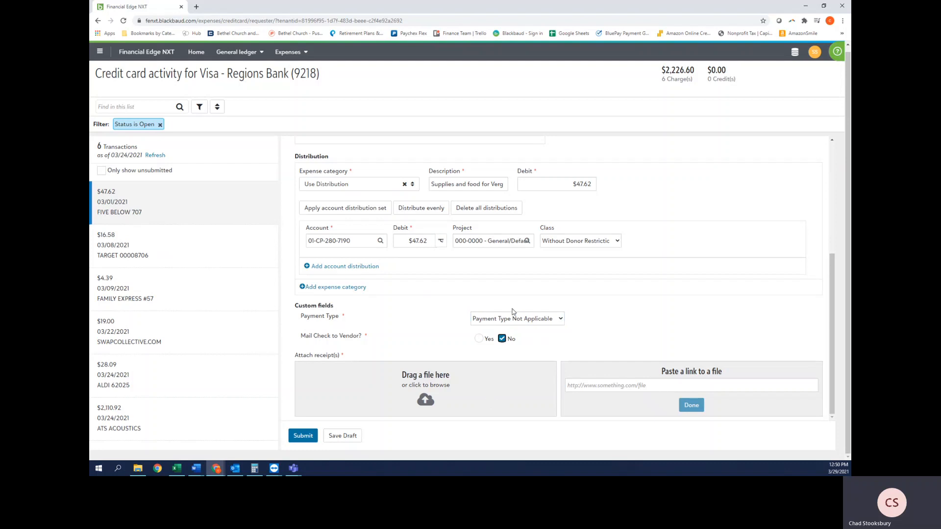
- Browse for a receipt file to attach, look in the 3D Objects folder, and cancel the file selection
{"action": "left_click", "coordinate": [502, 390]}
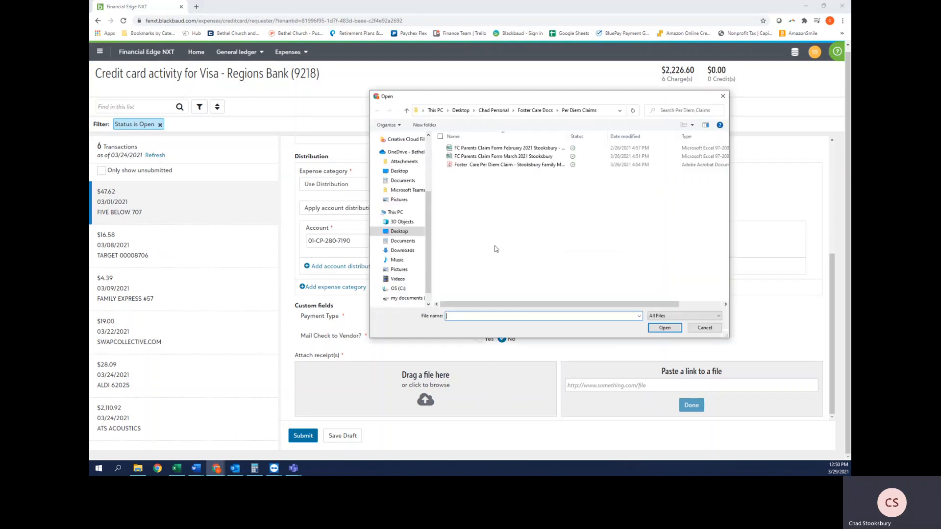
{"action": "left_click", "coordinate": [397, 223]}
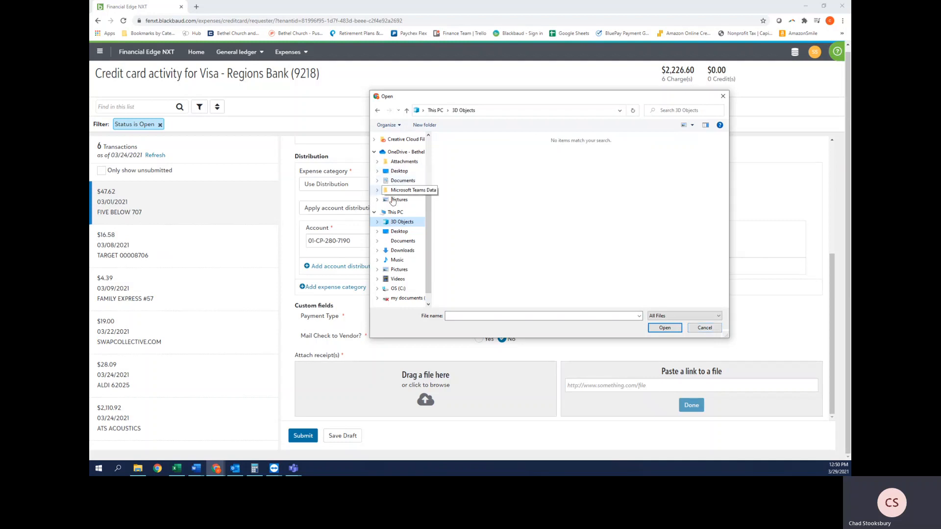
{"action": "left_click", "coordinate": [704, 328]}
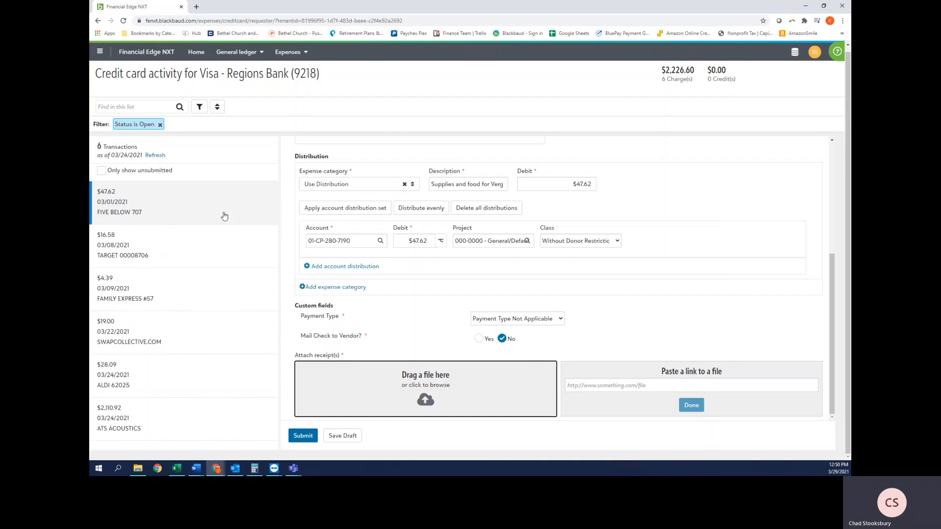
{"action": "scroll", "coordinate": [429, 233], "scroll_direction": "up", "scroll_amount": 4}
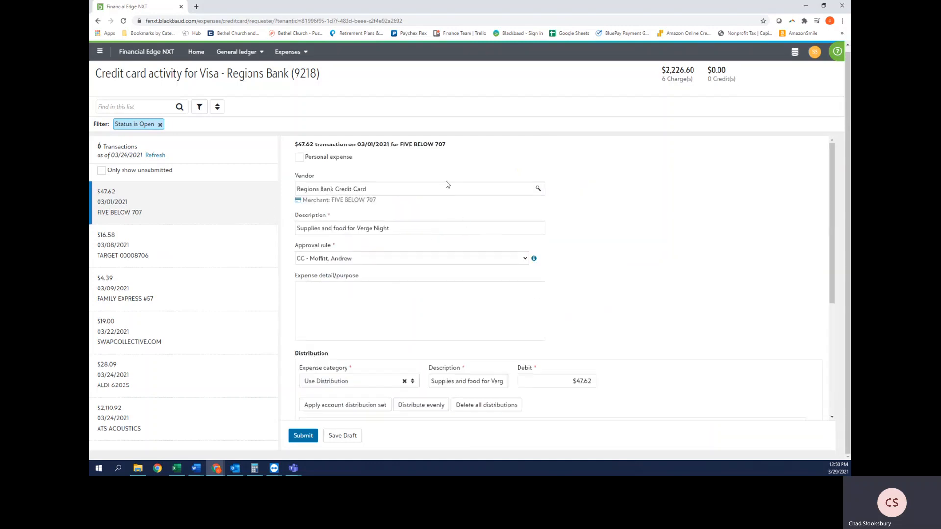
{"action": "scroll", "coordinate": [431, 354], "scroll_direction": "down", "scroll_amount": 4}
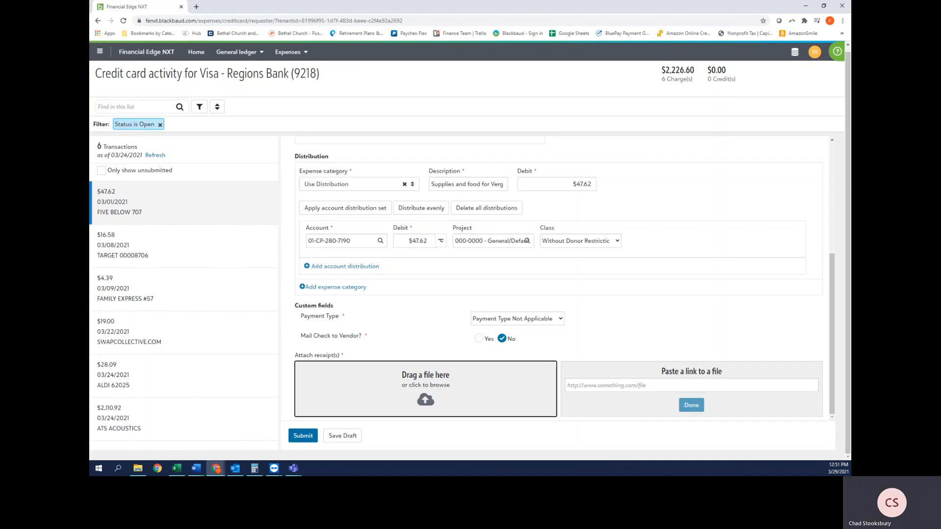
{"action": "key", "text": "alt+Tab"}
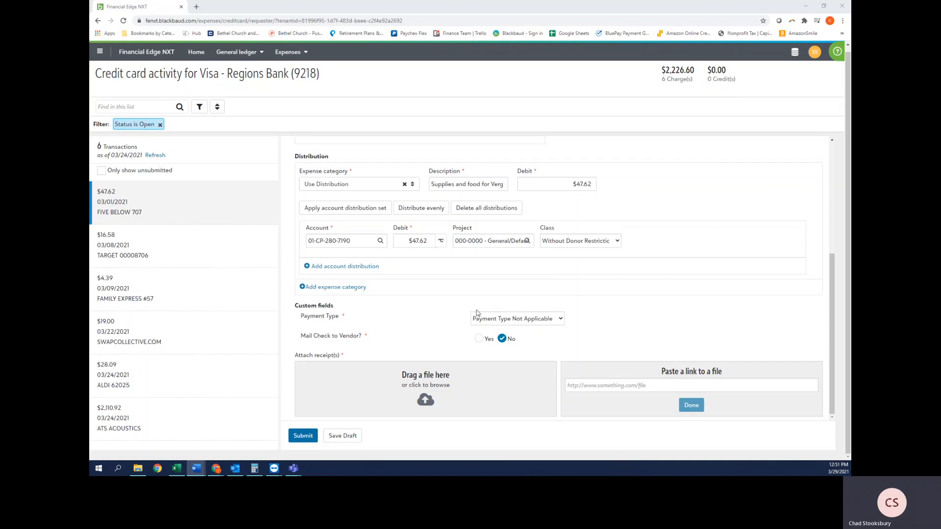
{"action": "mouse_move", "coordinate": [293, 468]}
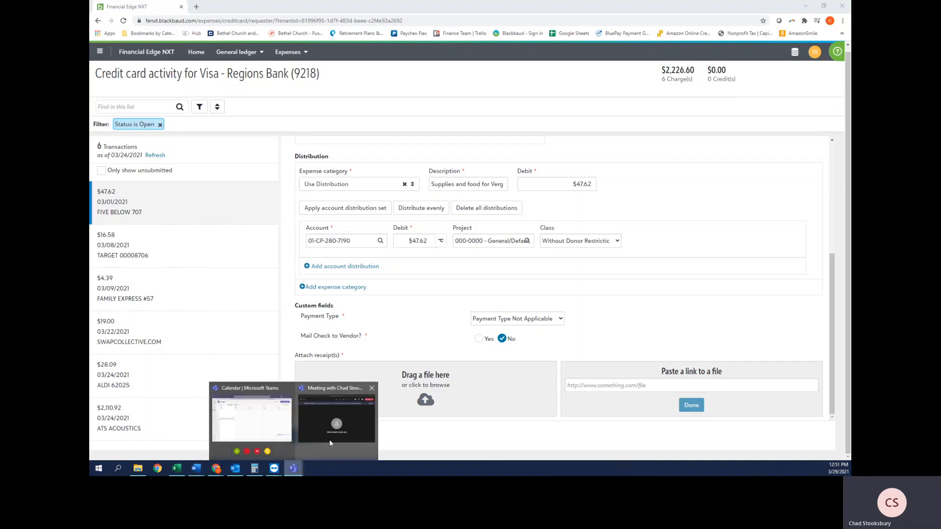